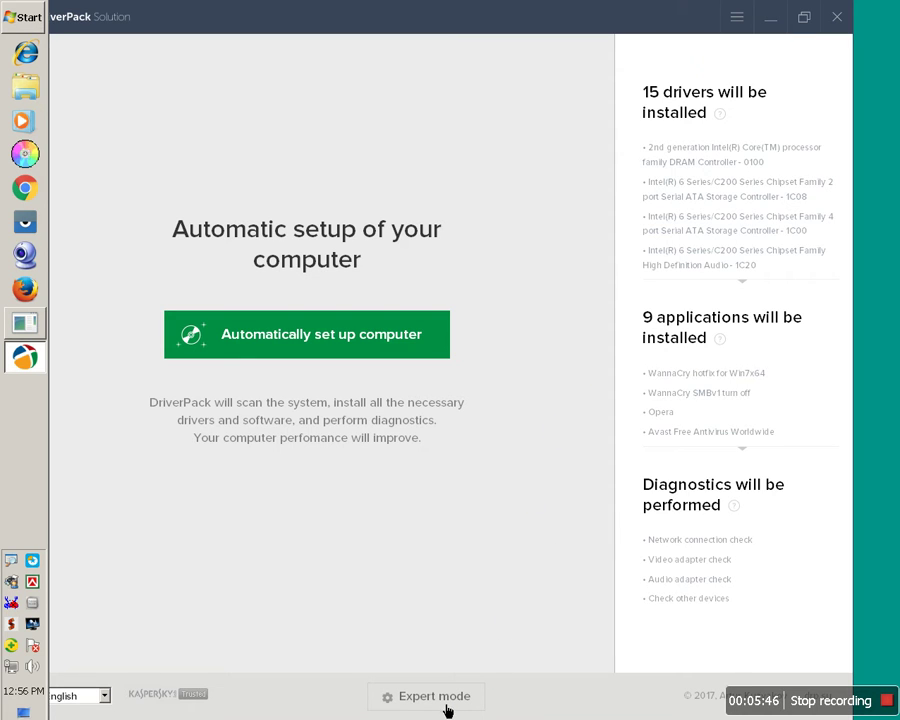
# - Review all 25 drivers and utilities in Expert mode, then close DriverPack Solution
pyautogui.click(430, 697)
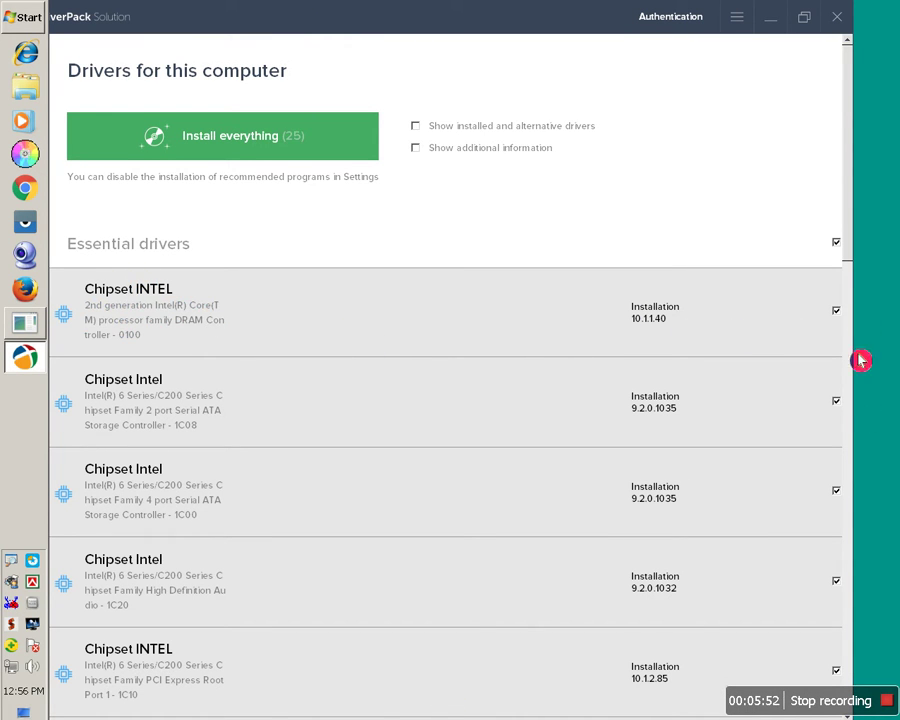
pyautogui.scroll(-2, 801, 517)
pyautogui.scroll(-12, 801, 517)
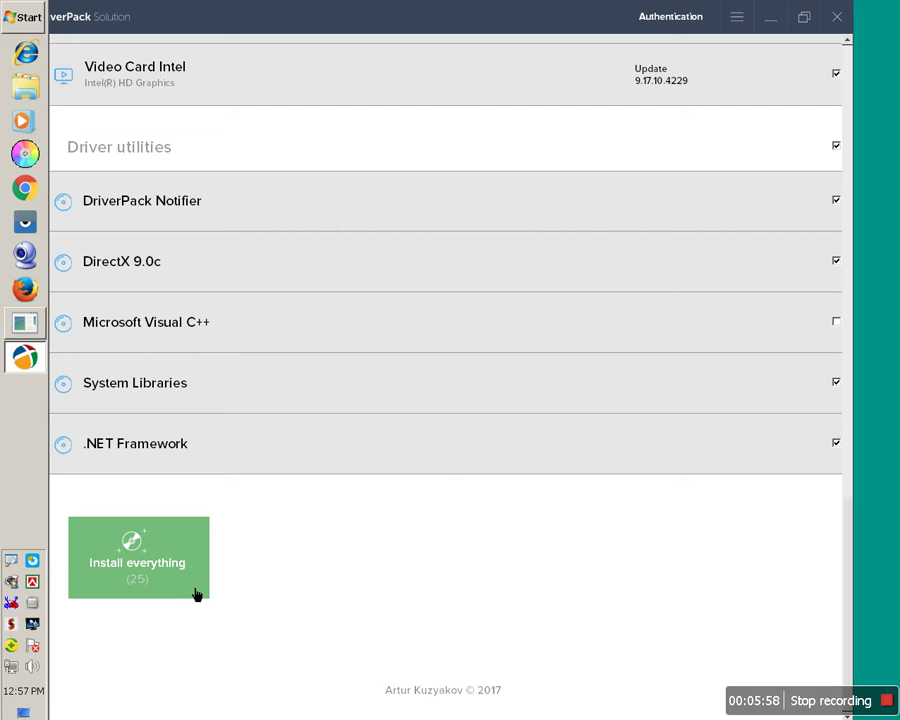
pyautogui.click(348, 578)
pyautogui.scroll(15, 430, 566)
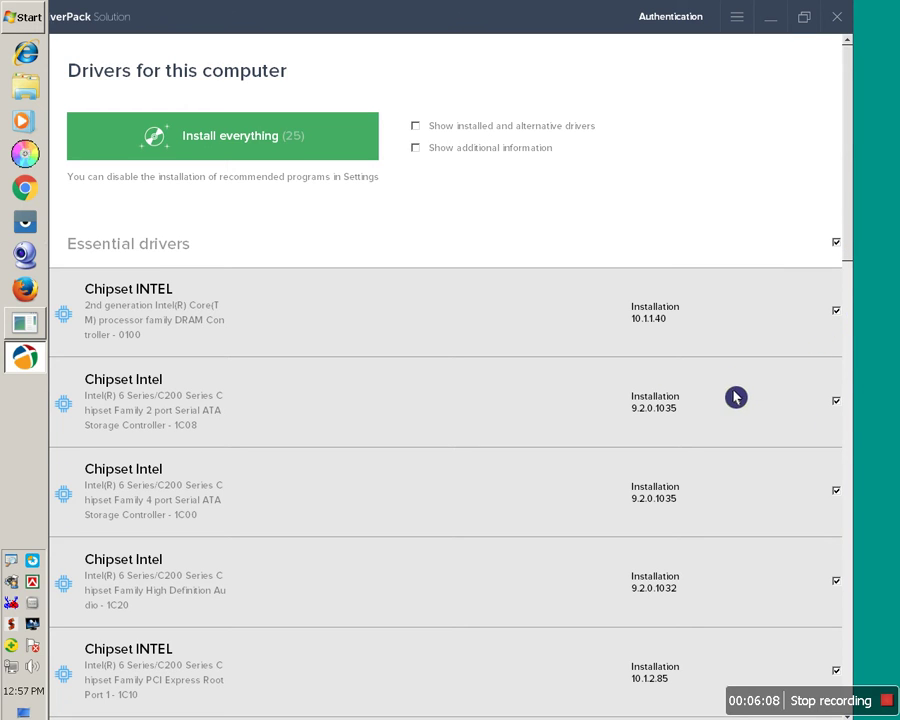
pyautogui.scroll(-15, 734, 396)
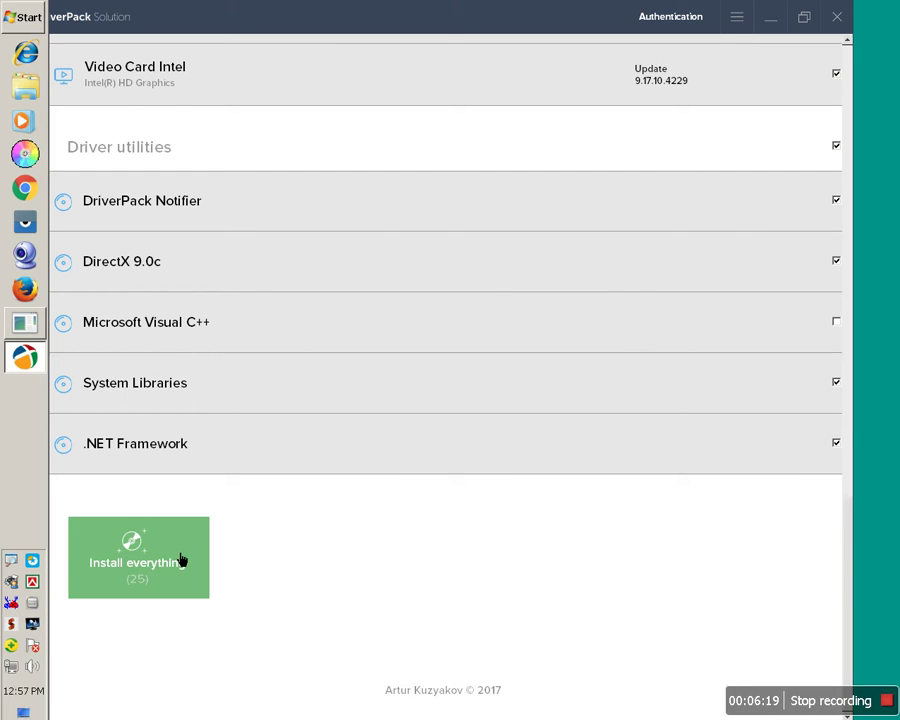
pyautogui.click(845, 30)
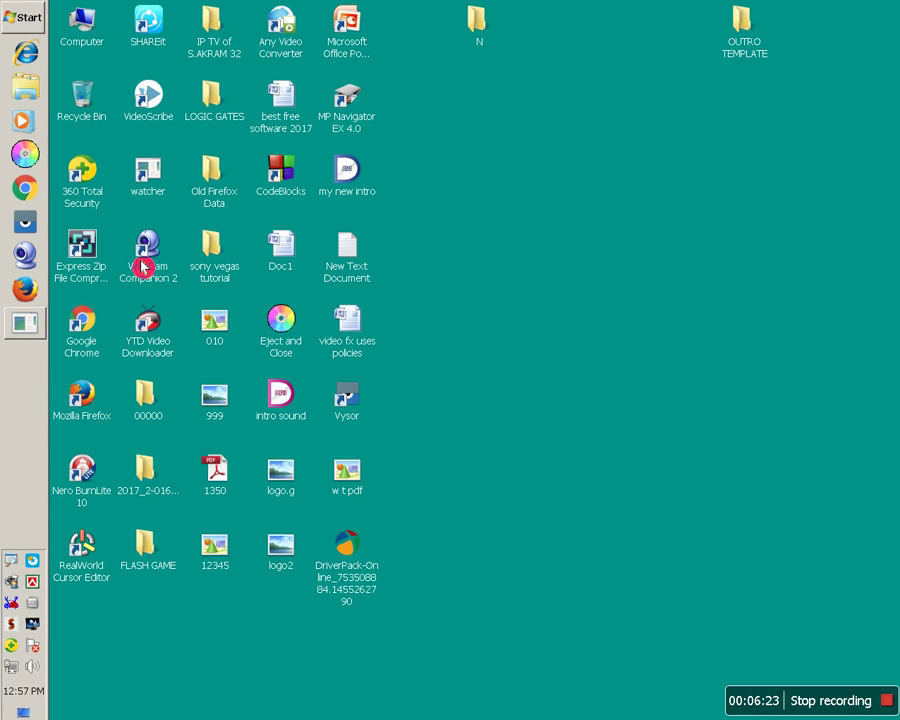
# - Bring the Webcam Watcher live feed window into view from the watcher shortcut, then select Doc1
pyautogui.click(160, 193)
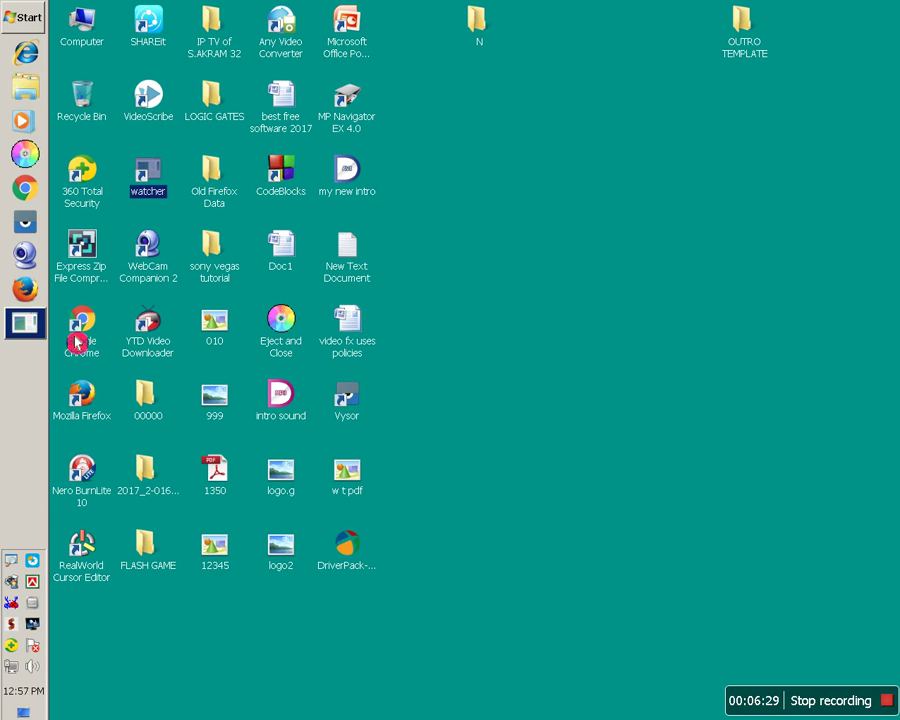
pyautogui.click(36, 330)
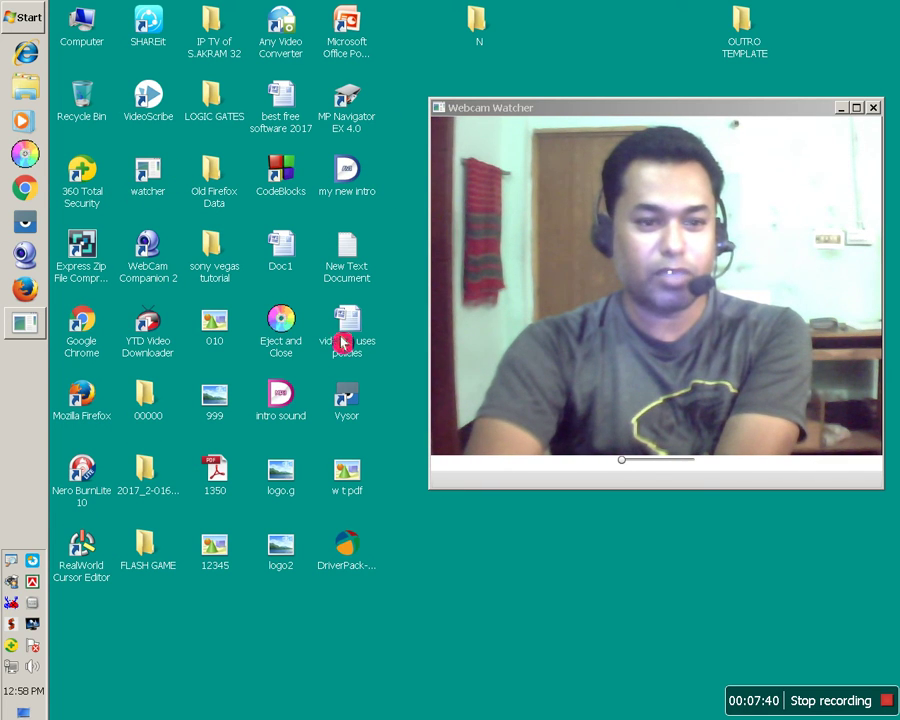
pyautogui.click(291, 263)
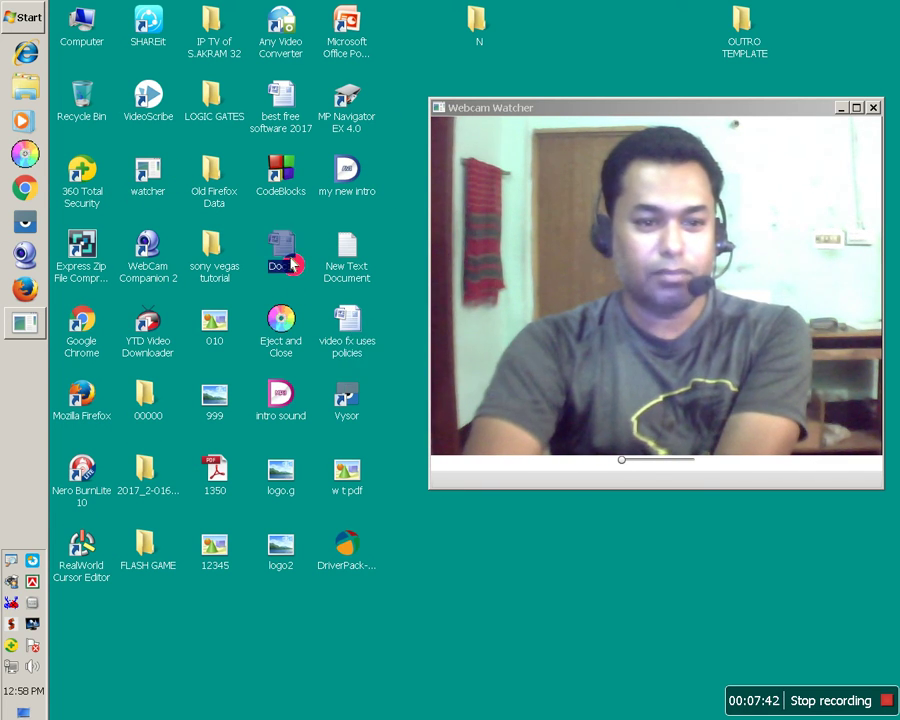
# - Open Doc1, move the webcam window up, and type the phone number below the screenshot
pyautogui.doubleClick(291, 263)
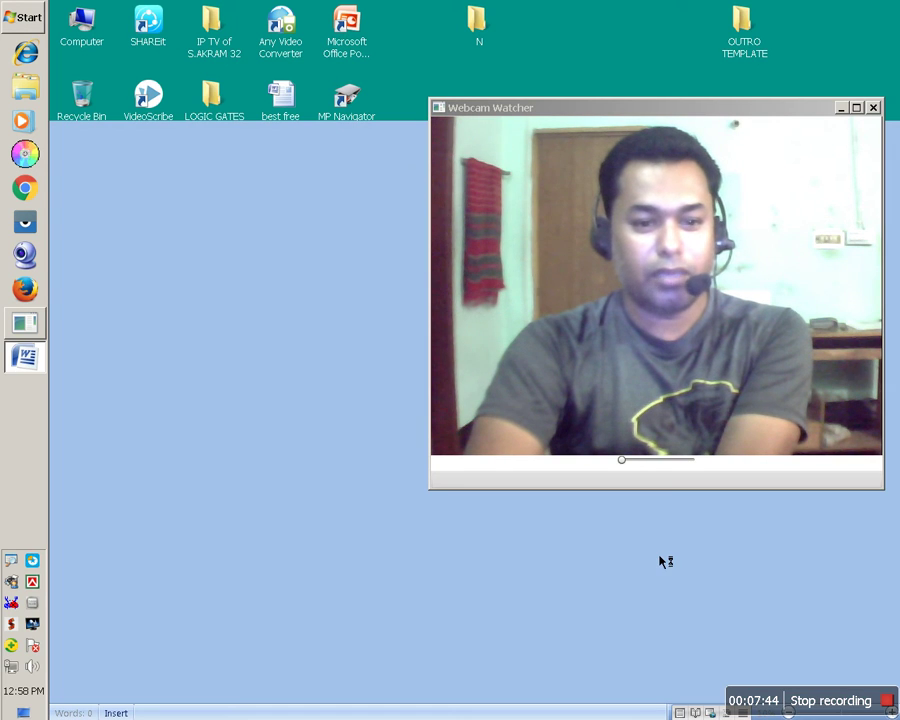
pyautogui.moveTo(731, 116); pyautogui.dragTo(621, 70)
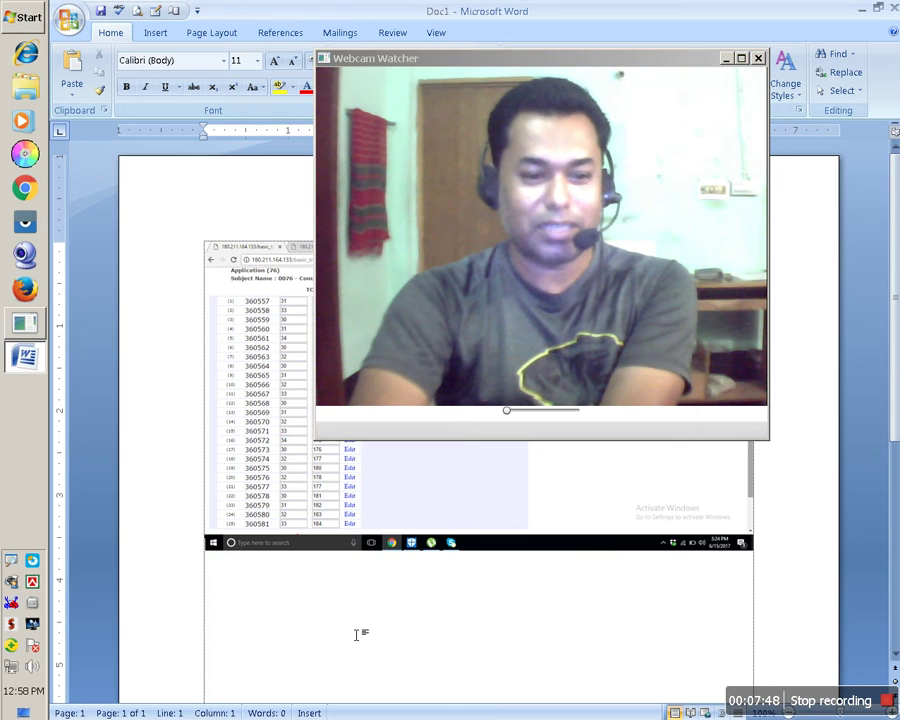
pyautogui.click(270, 630)
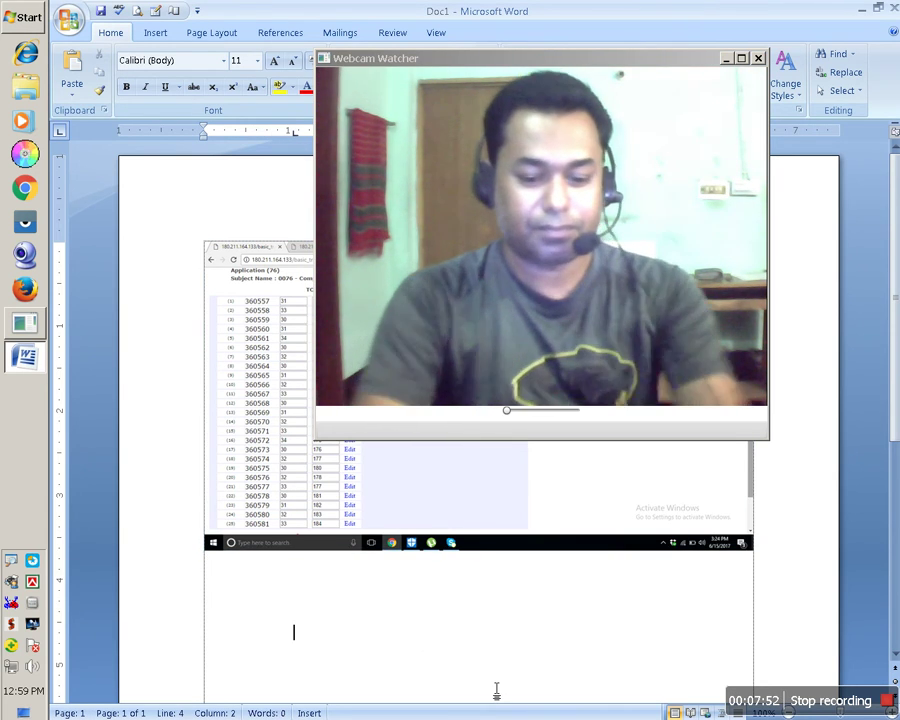
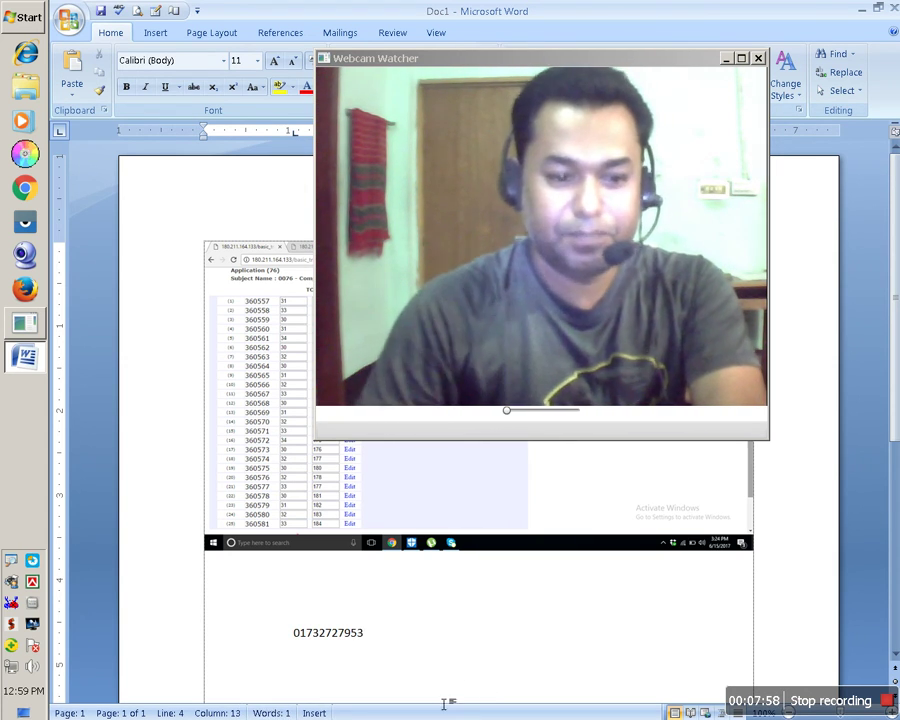
# - Enlarge the phone number to 40 pt
pyautogui.moveTo(401, 651); pyautogui.dragTo(287, 631)
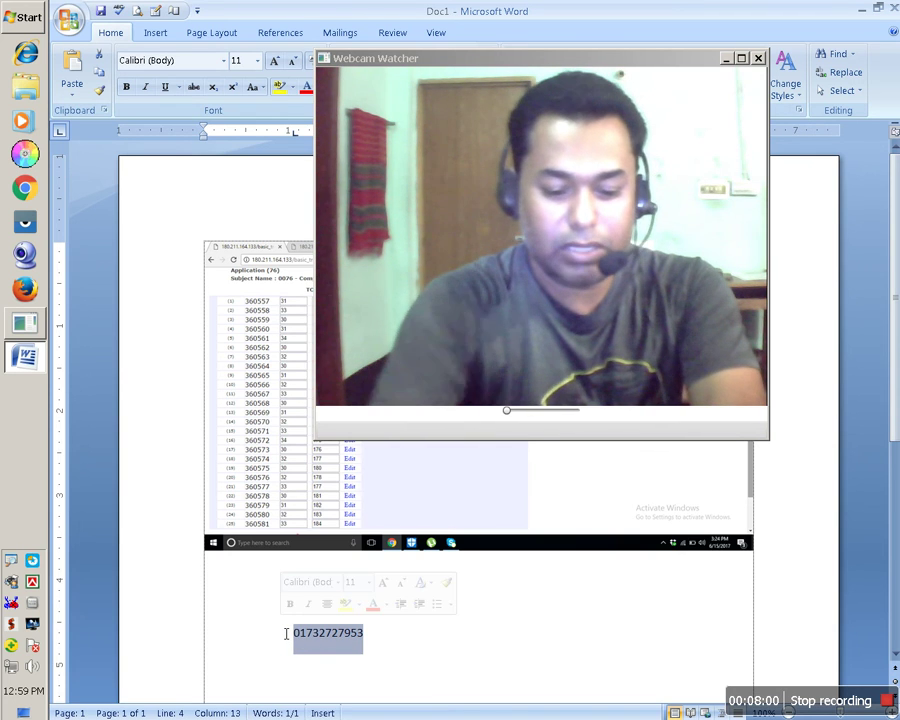
pyautogui.hotkey('ctrl', 'shift', '.')
pyautogui.hotkey('ctrl', 'shift', '.')
pyautogui.hotkey('ctrl', 'shift', '.')
pyautogui.hotkey('ctrl', 'shift', '.')
pyautogui.hotkey('ctrl', 'shift', '.')
pyautogui.hotkey('ctrl', 'shift', '.')
pyautogui.hotkey('ctrl', 'shift', '.')
pyautogui.hotkey('ctrl', 'shift', '.')
pyautogui.hotkey('ctrl', 'shift', '.')
pyautogui.hotkey('ctrl', 'shift', '.')
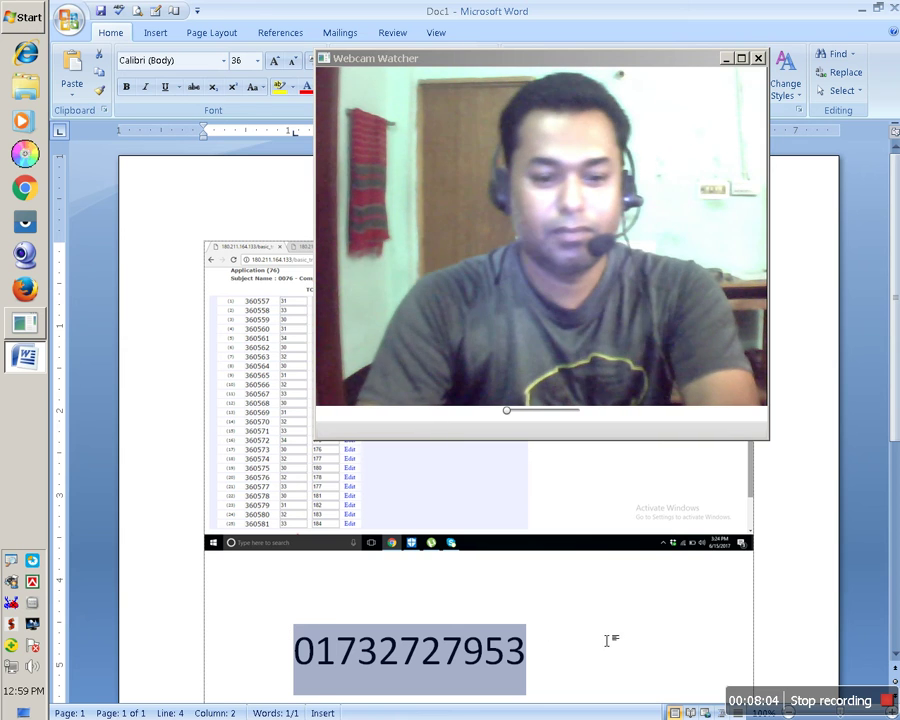
pyautogui.hotkey('ctrl', 'shift', '.')
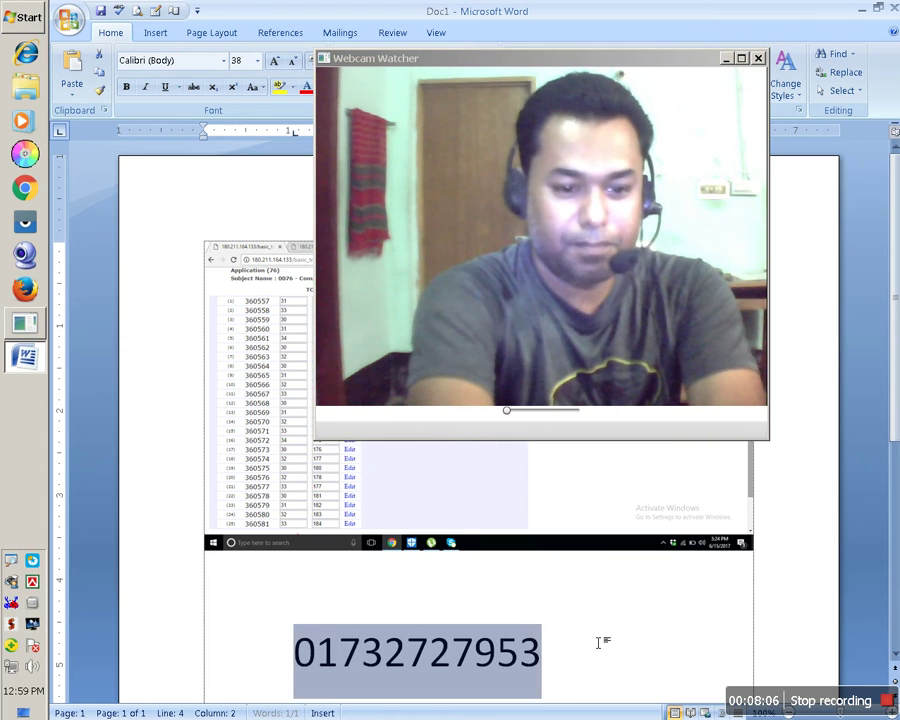
pyautogui.click(587, 643)
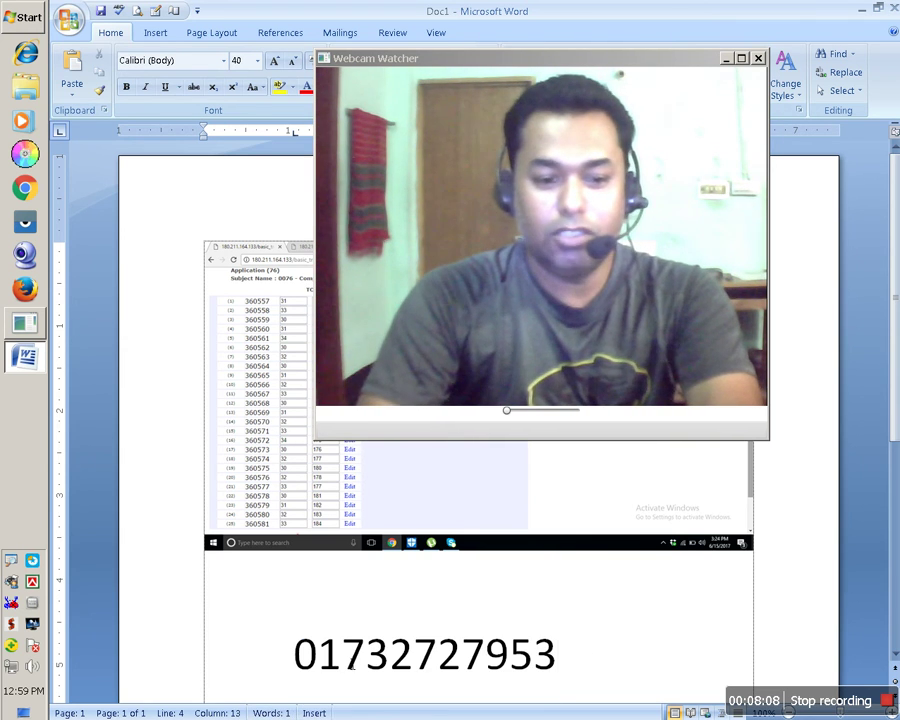
# - Highlight the phone number in yellow, then close Webcam Watcher and Word
pyautogui.moveTo(577, 665); pyautogui.dragTo(290, 658)
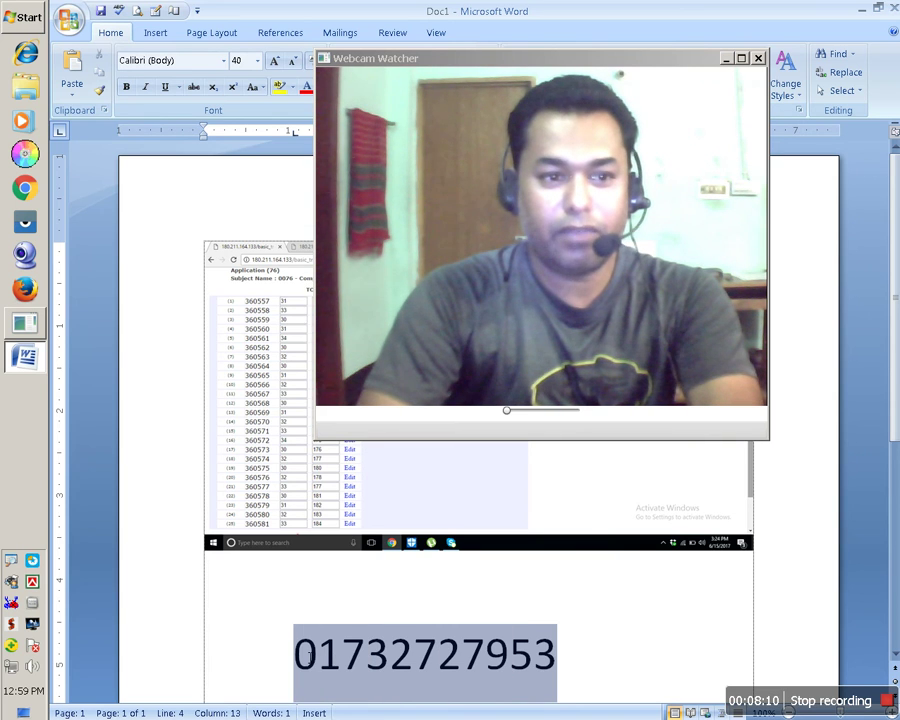
pyautogui.click(283, 96)
pyautogui.click(584, 650)
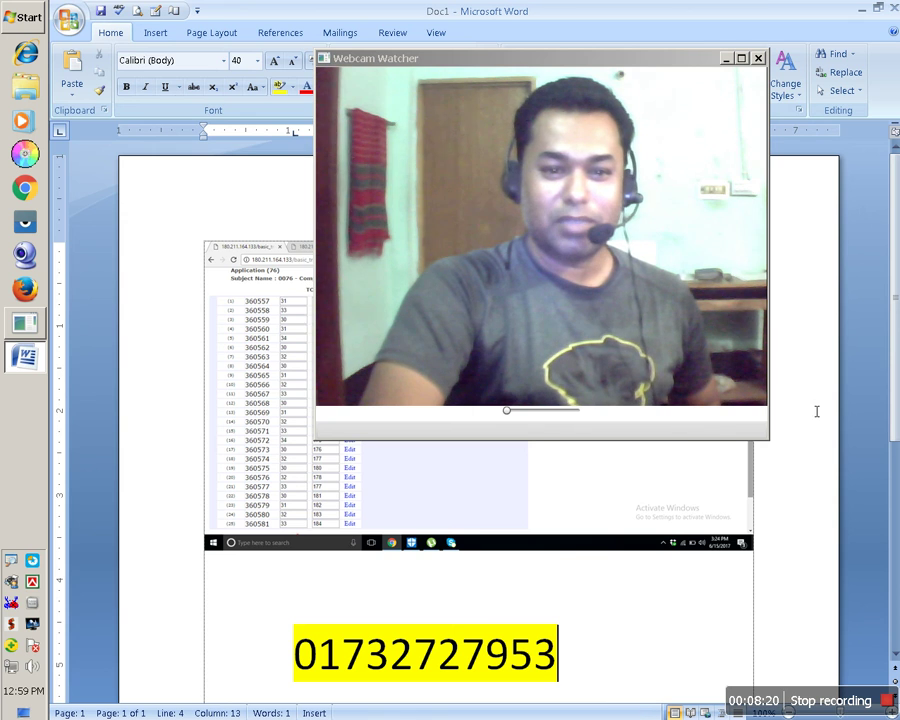
pyautogui.click(758, 58)
pyautogui.hotkey('alt', 'F4')
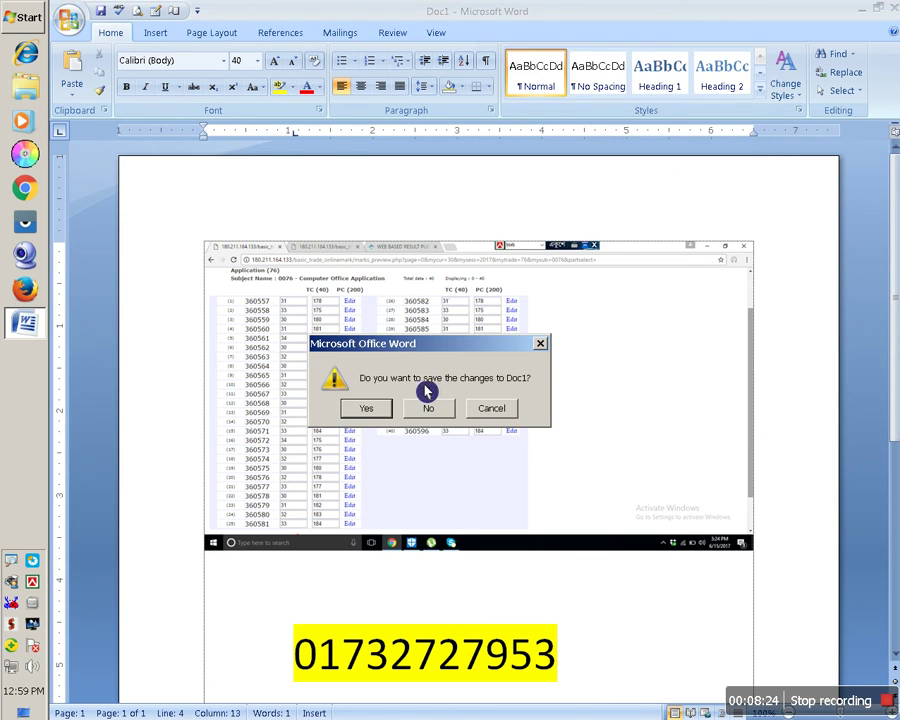